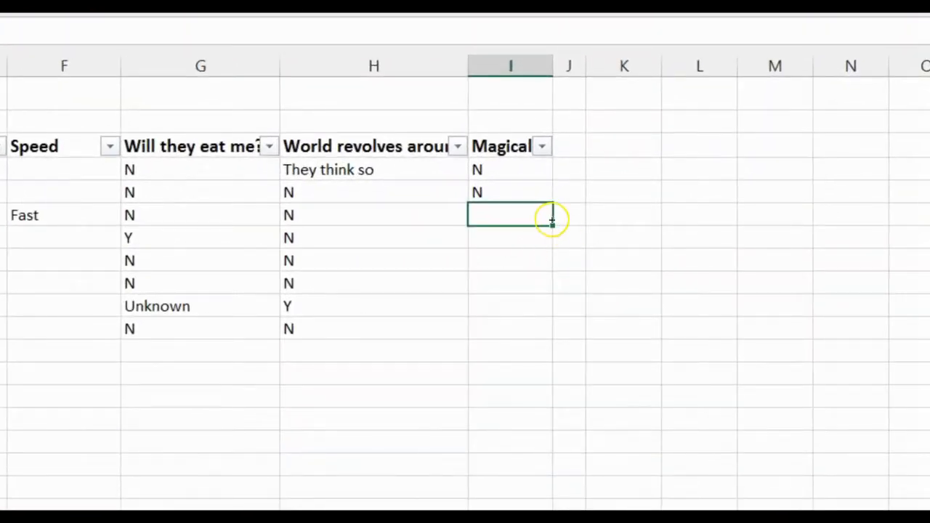
Fill the N from the Dog row of the Magical column down to the Zebra row.
click(515, 191)
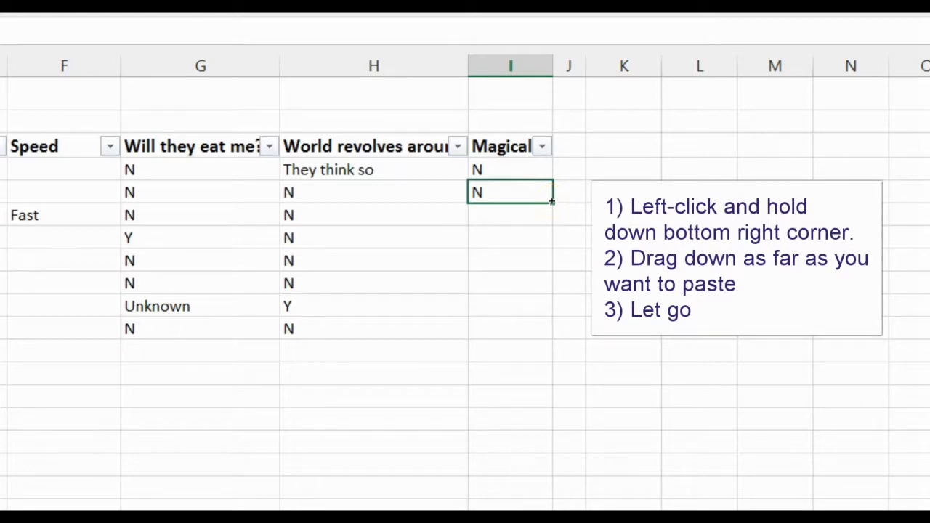
drag(555, 206, 545, 336)
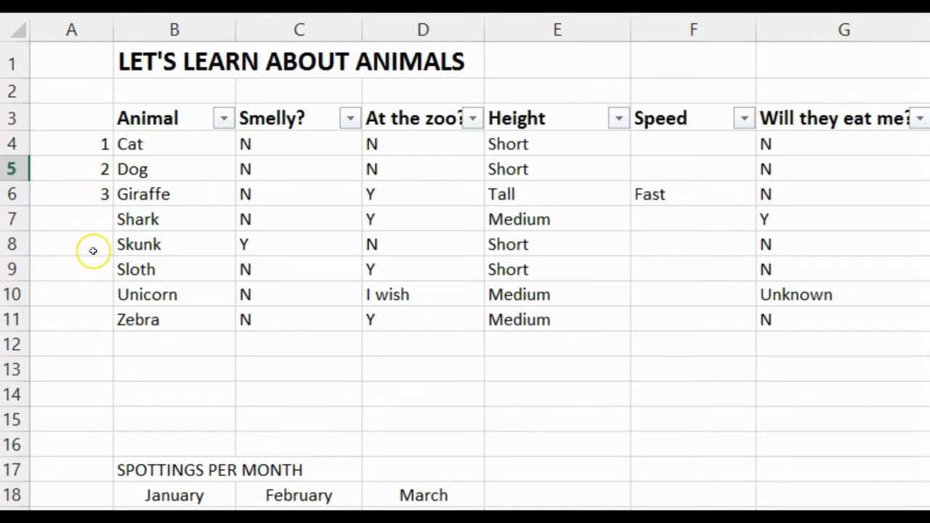
Try filling the animal numbers down to A11, from the 3 in A6 alone and from the 1 to 3 series in A4:A6.
click(90, 142)
drag(90, 142, 87, 192)
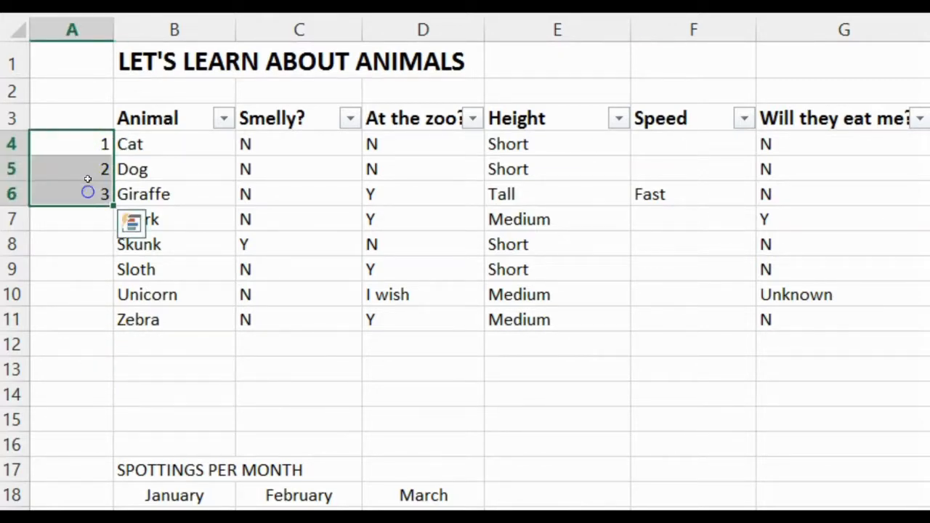
click(88, 194)
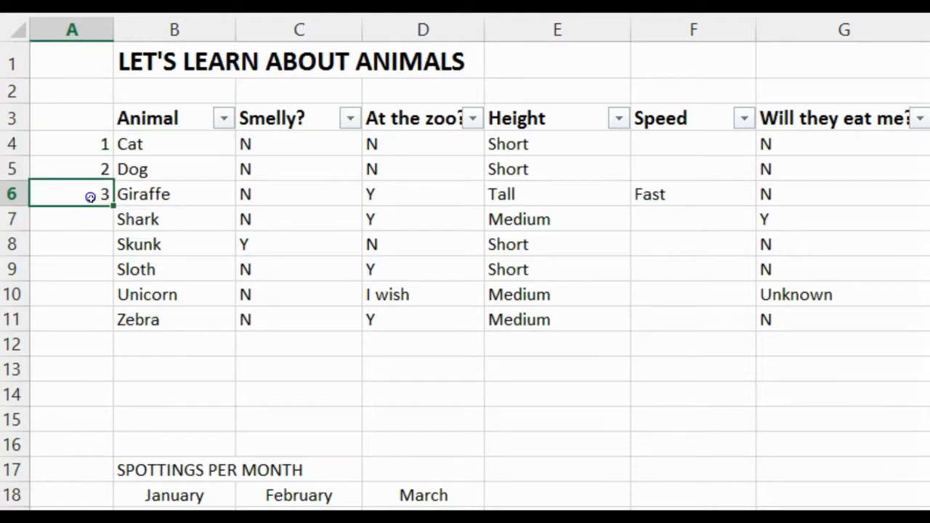
drag(108, 205, 110, 332)
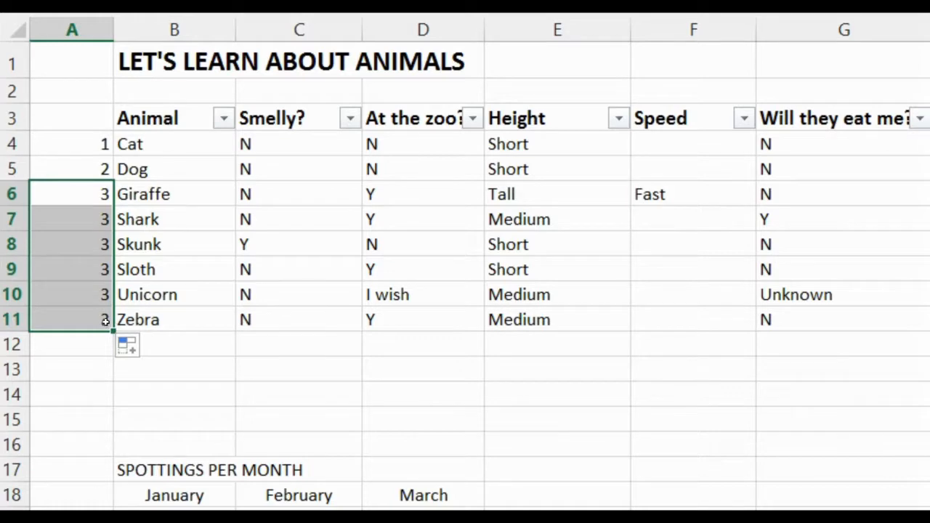
key(ctrl+z)
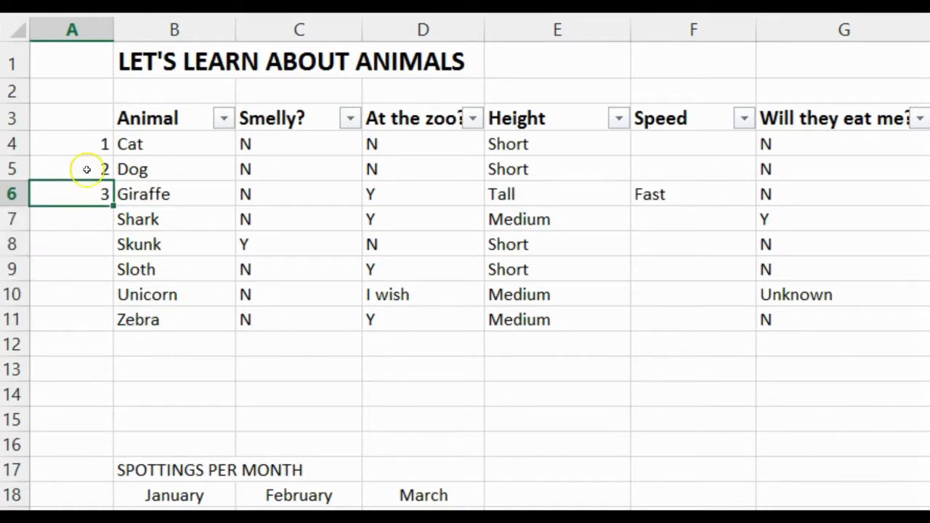
drag(83, 148, 116, 333)
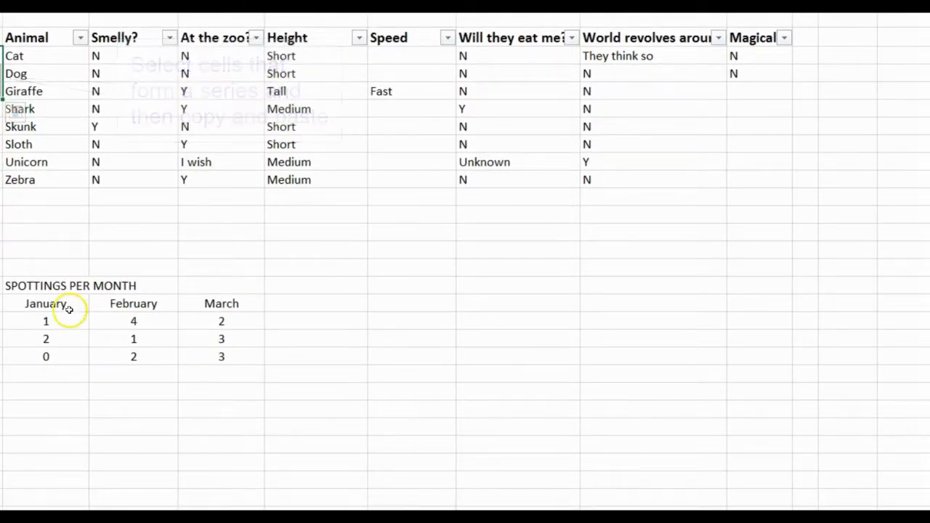
Try extending the month headings in row 18 from March across to August, and undo the fill.
click(245, 302)
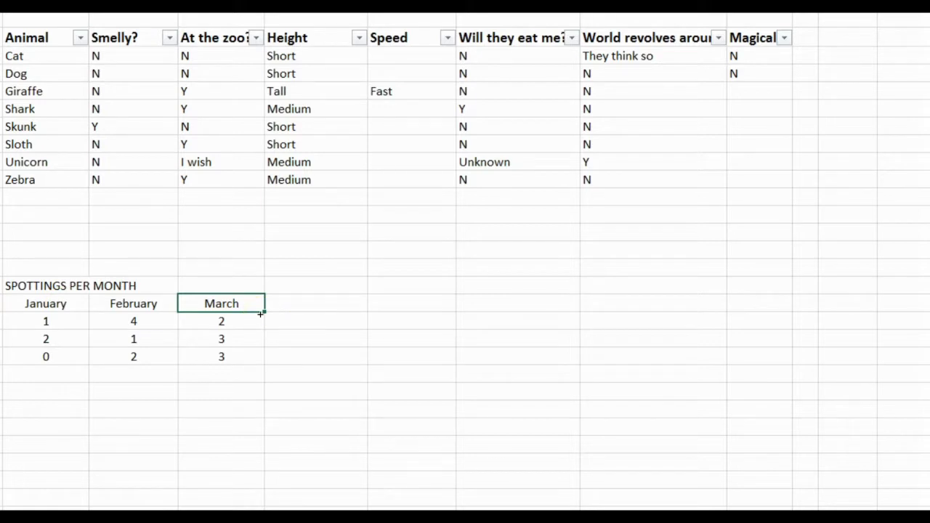
drag(257, 316, 762, 308)
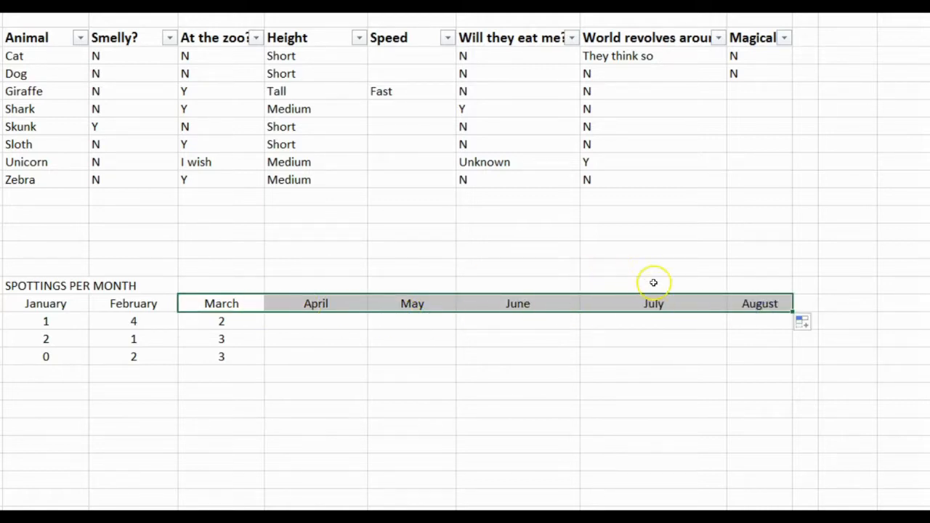
key(ctrl+z)
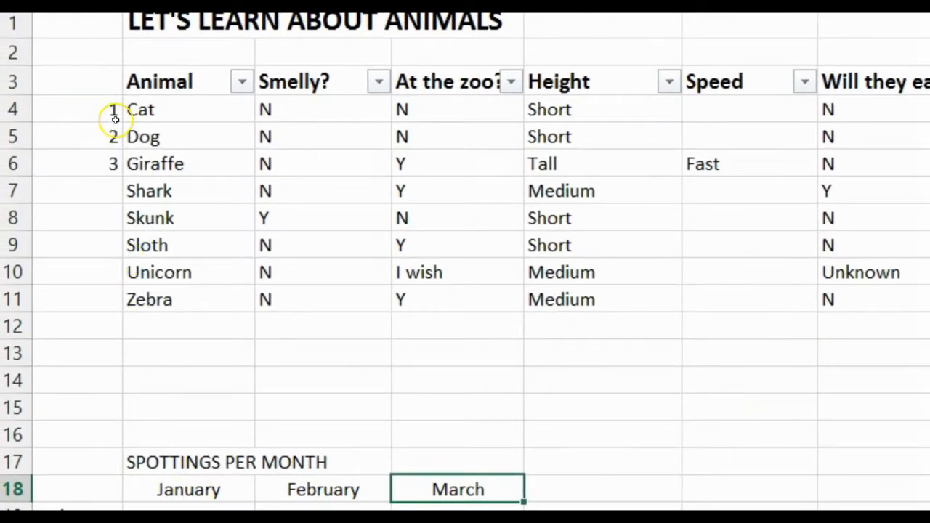
Fill the number series in A4:A6 down to A11, view its auto fill options, and undo the fill.
drag(98, 112, 120, 312)
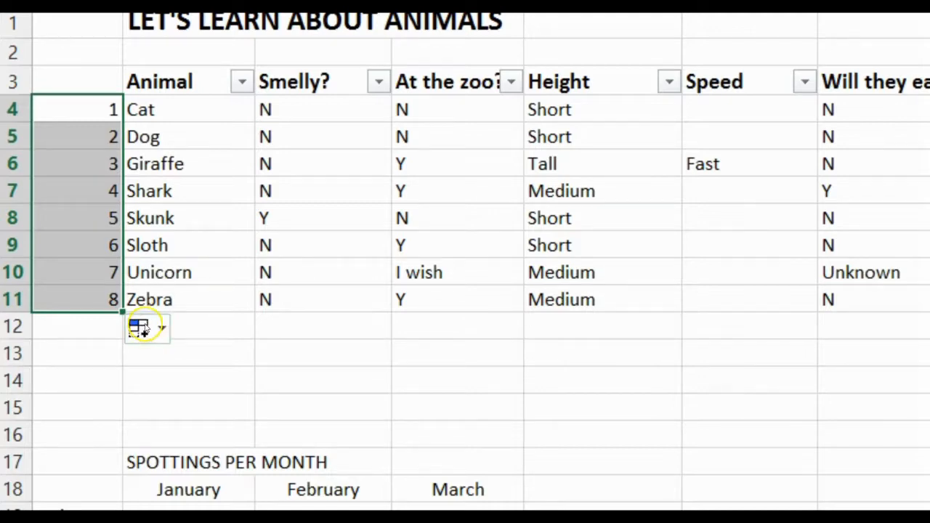
click(149, 328)
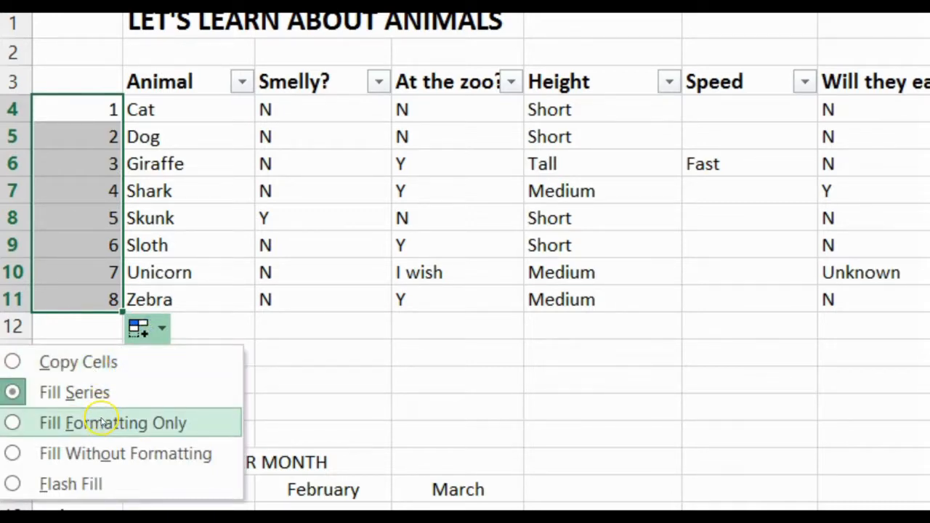
click(524, 407)
key(ctrl+z)
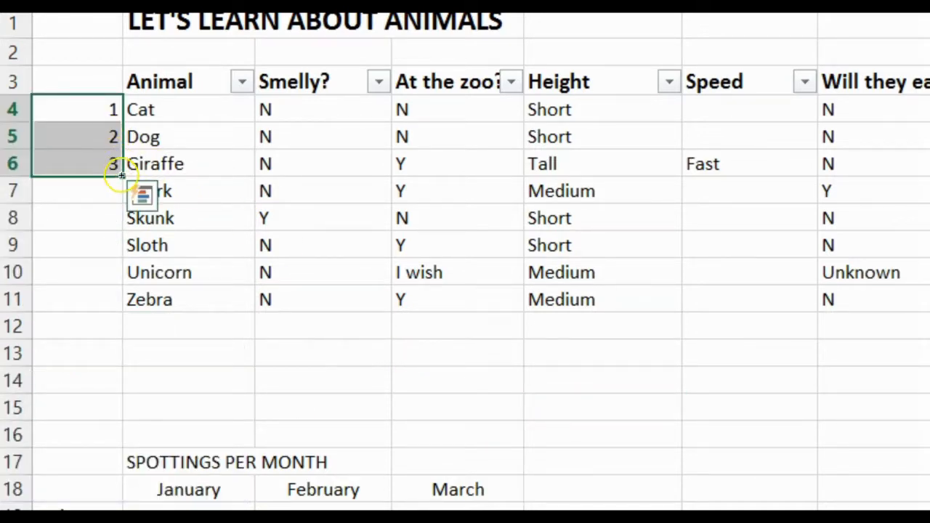
Fill A4:A6 down to A11 with the Copy Cells option instead of a series, and undo the fill.
drag(121, 175, 119, 313)
click(162, 328)
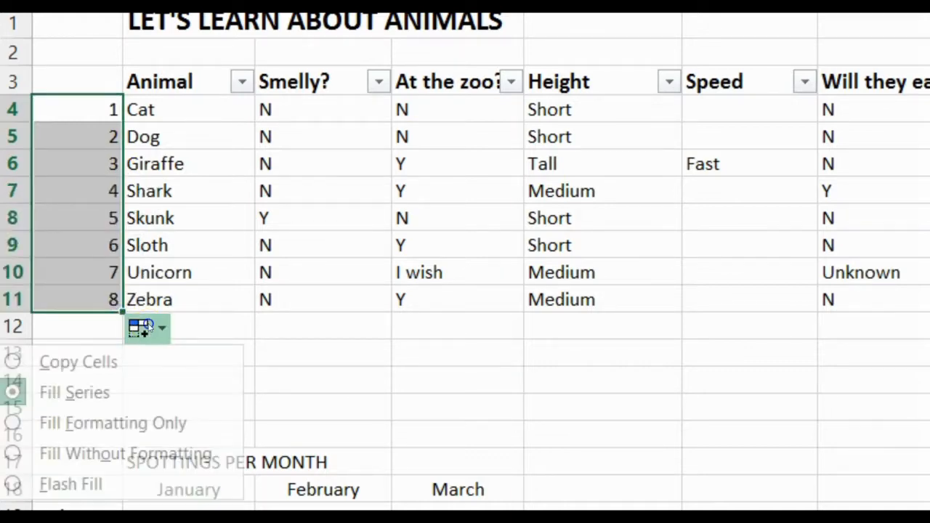
click(120, 356)
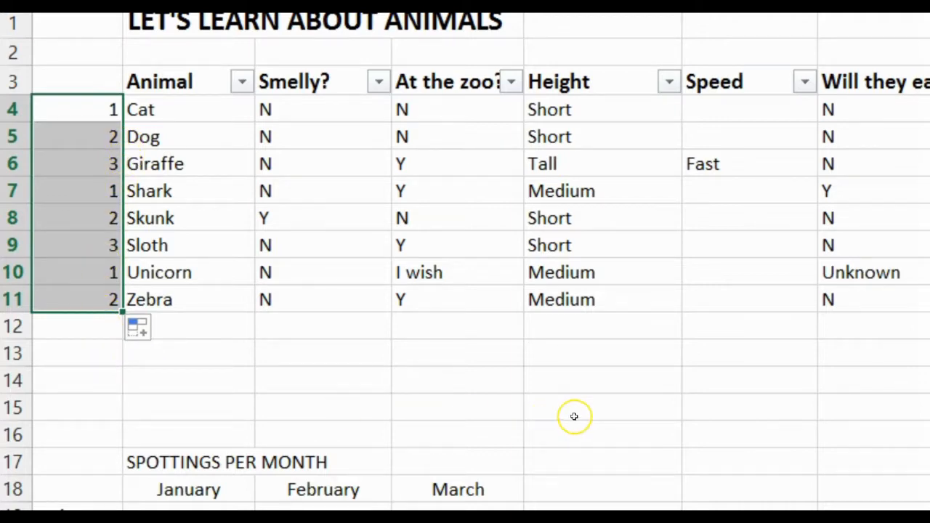
key(ctrl+z)
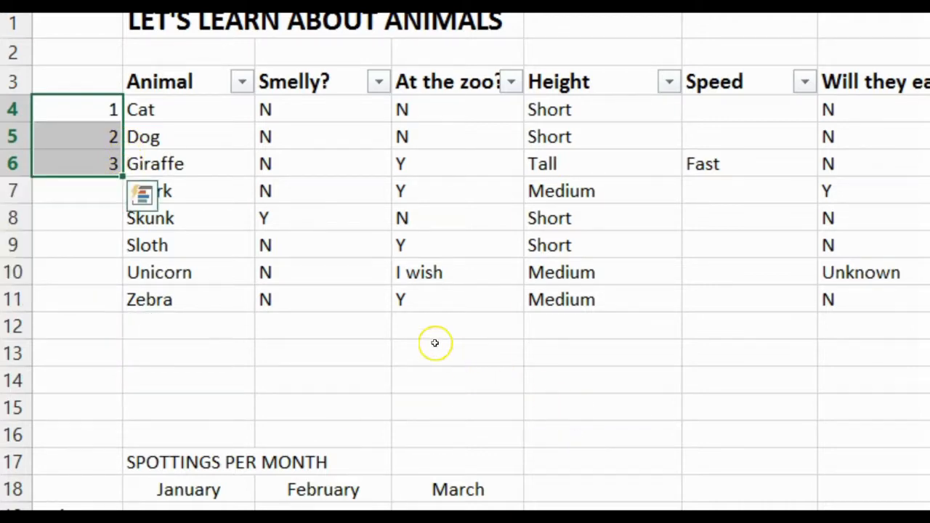
click(380, 256)
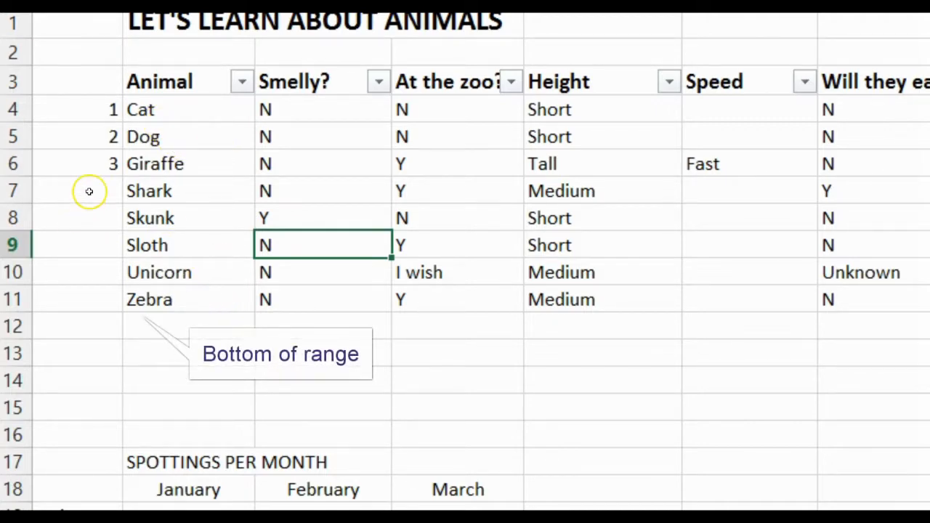
Auto-fill the number series in A4:A6 down to A11 and the N in I5 down the Magical column to row 11.
click(107, 164)
drag(109, 110, 105, 164)
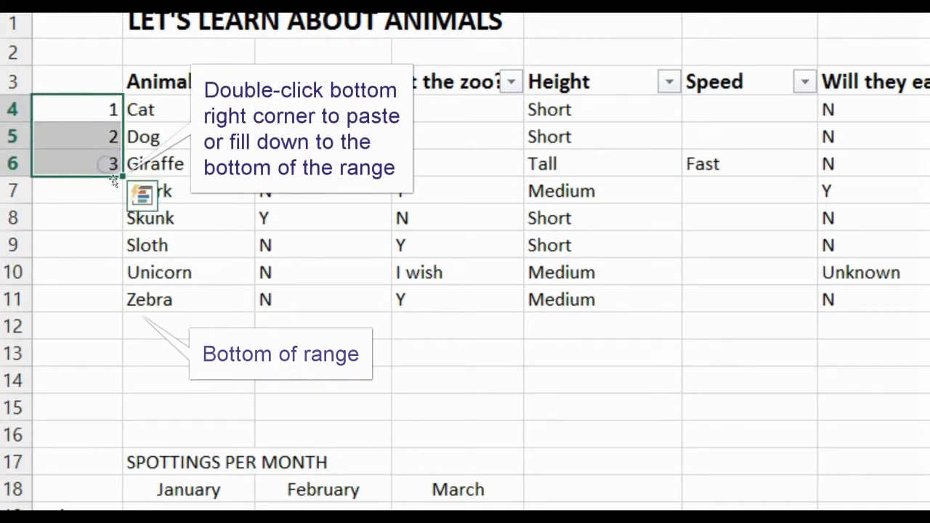
double_click(120, 174)
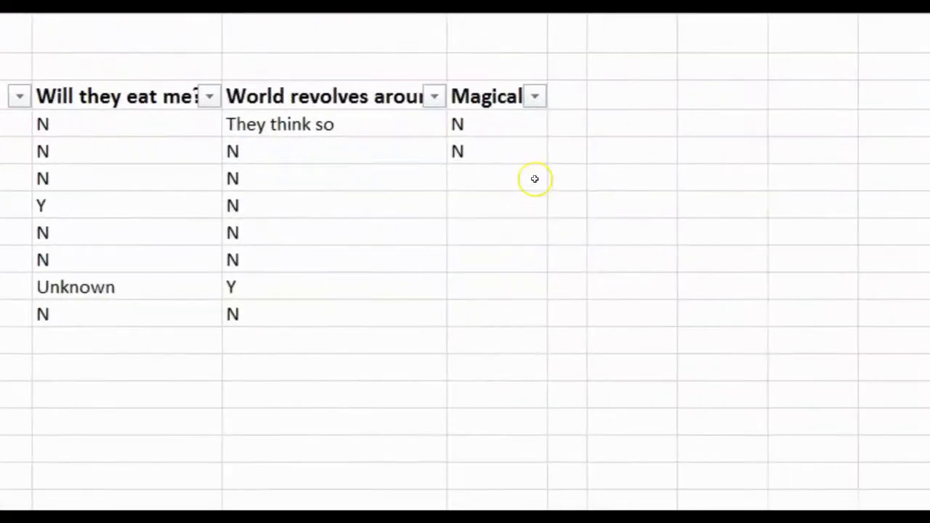
click(496, 152)
double_click(546, 165)
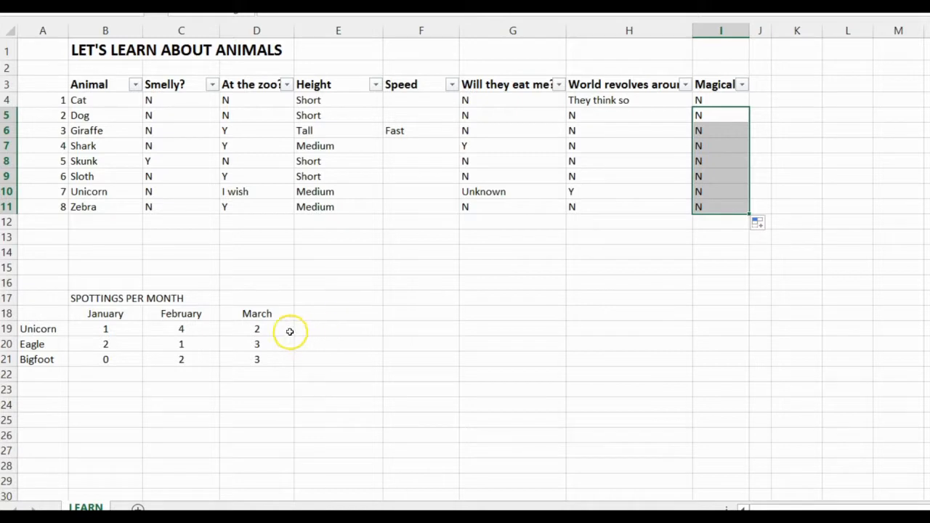
Extend the month headings in row 18 from March in D18 across to August in I18.
click(272, 312)
drag(294, 320, 737, 318)
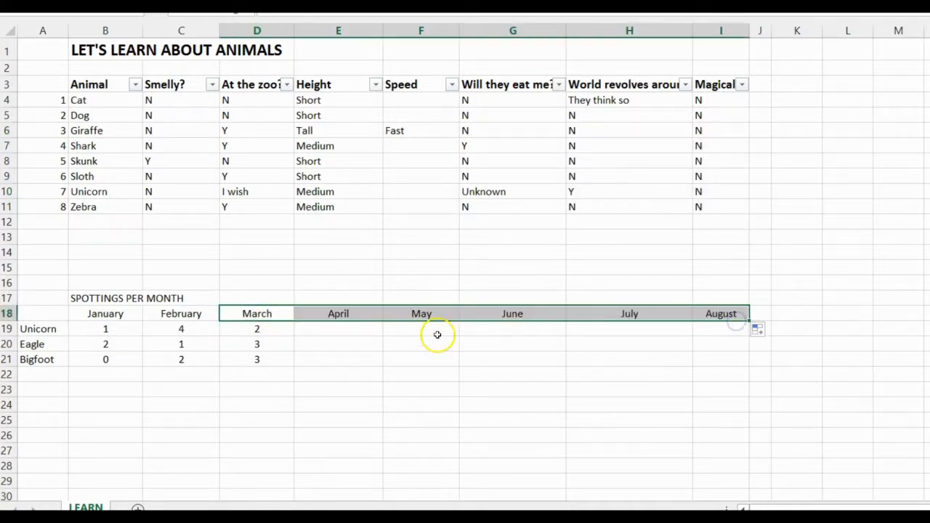
Try auto-filling the Unicorn spottings in B19:D19 down to the Bigfoot row, and undo the fill.
click(275, 332)
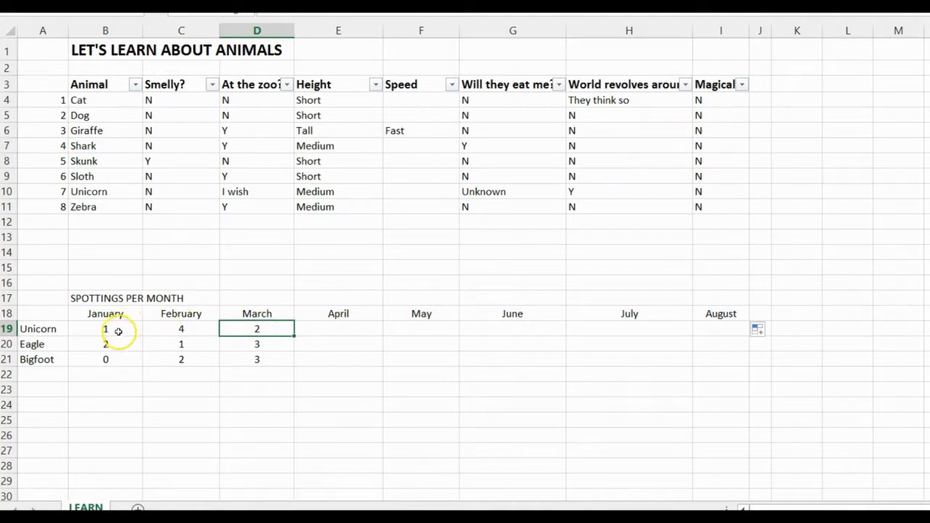
drag(117, 328, 288, 332)
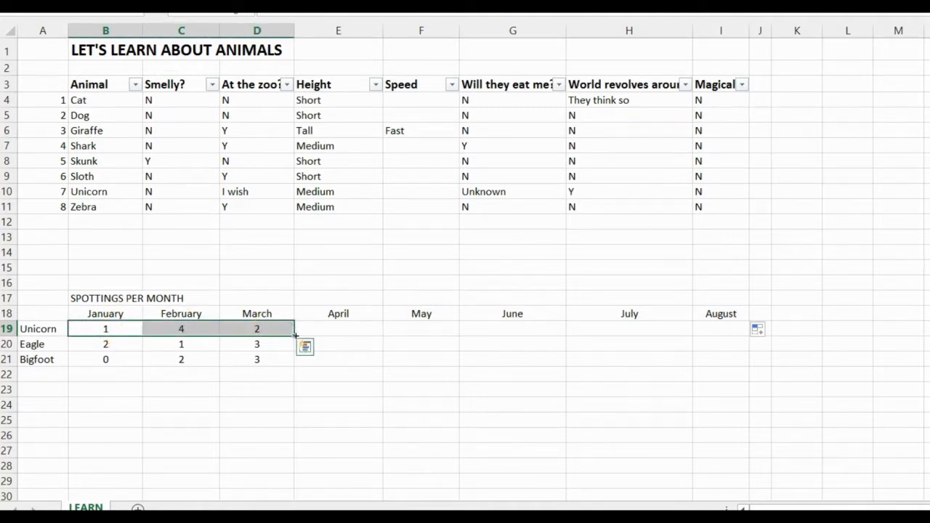
double_click(293, 336)
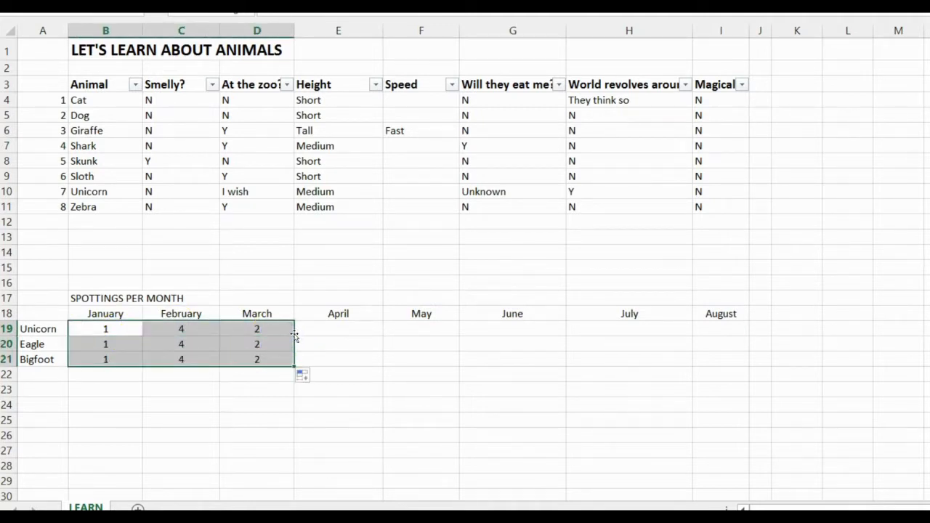
click(303, 375)
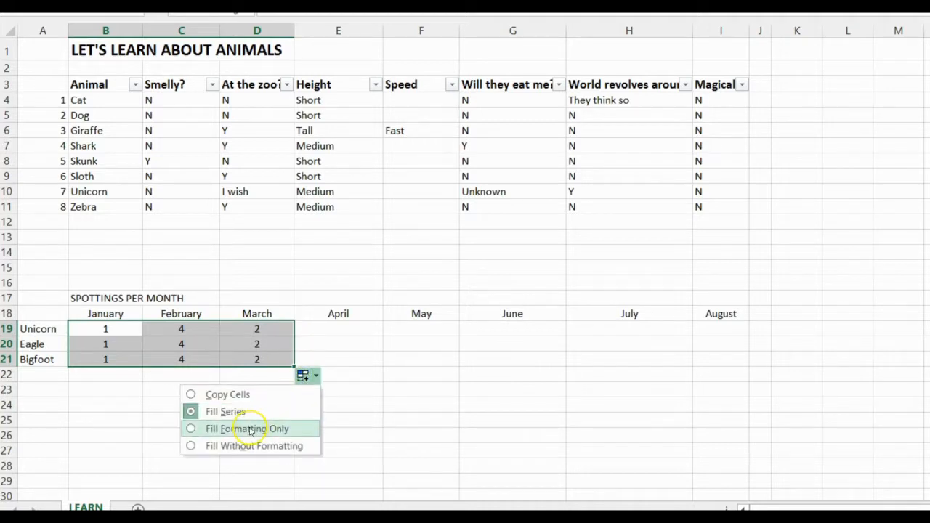
click(380, 369)
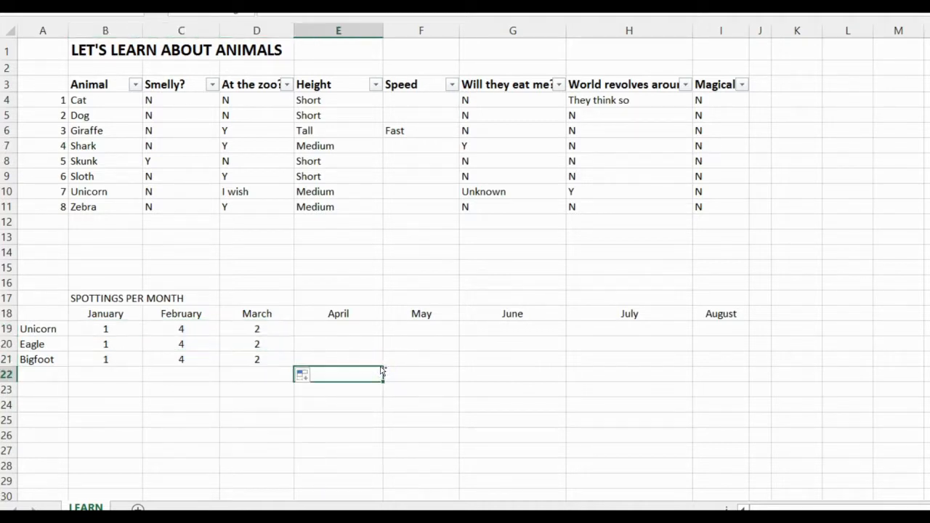
key(ctrl+z)
click(371, 360)
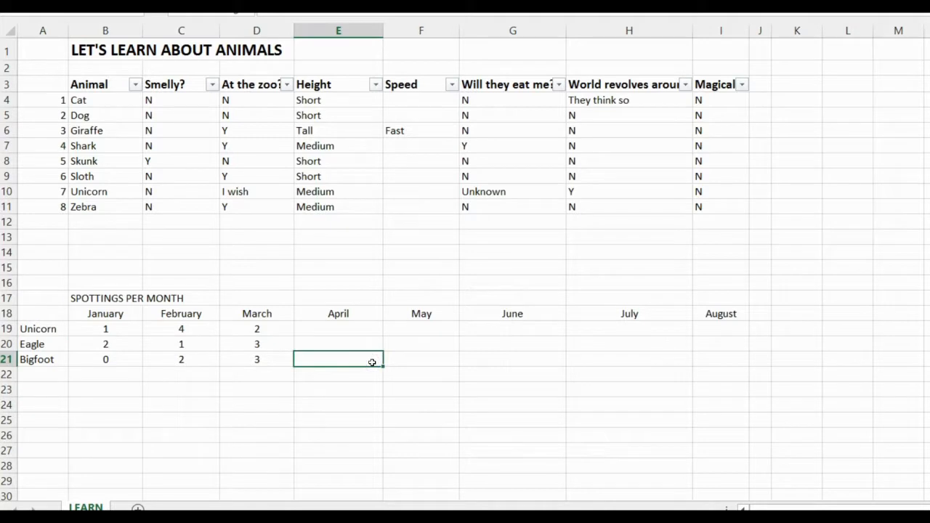